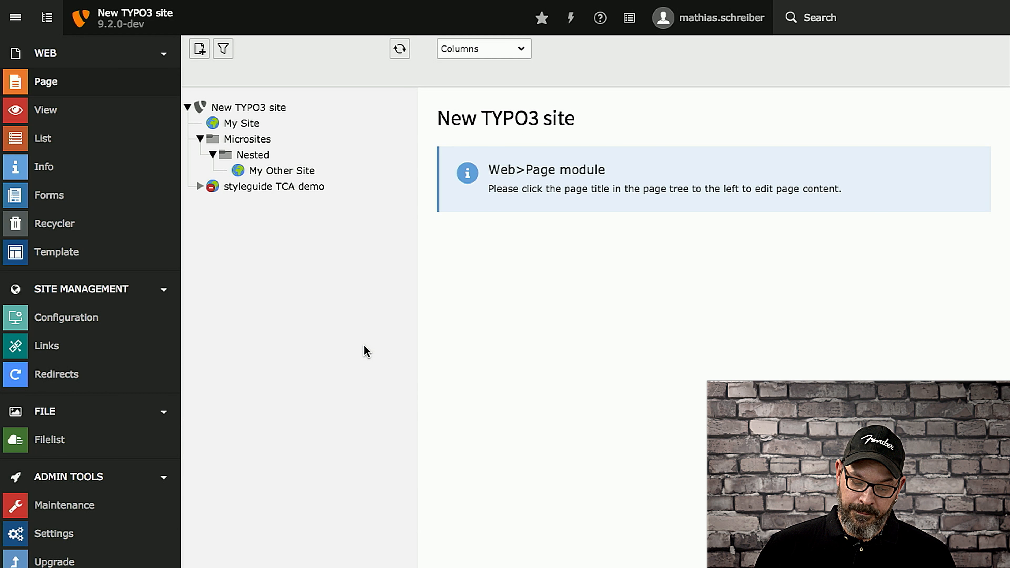
Step: Open the backend user listing and look through the existing backend users
scroll(71, 515, "down", 5)
scroll(71, 516, "down", 3)
left_click(69, 409)
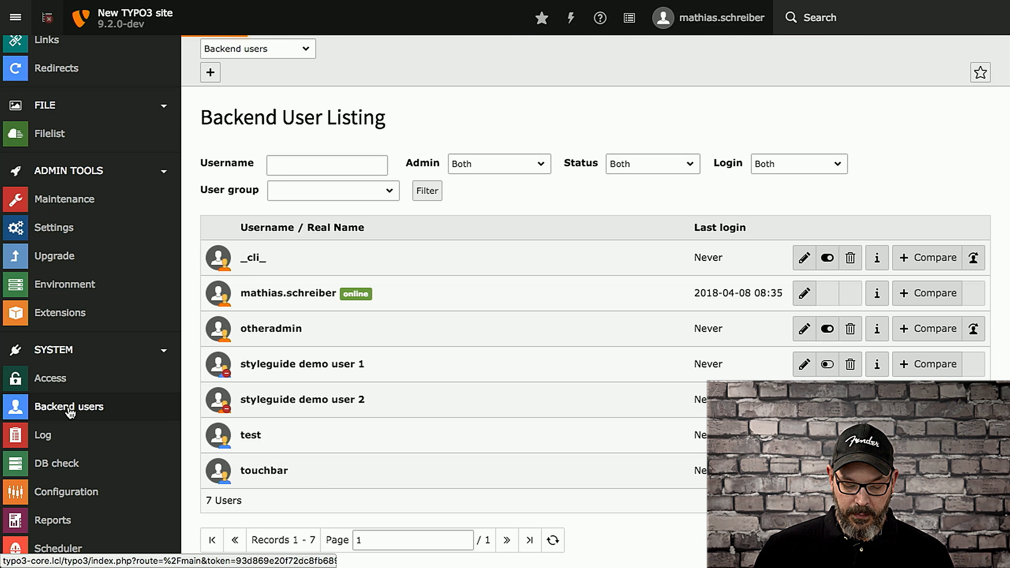
scroll(562, 379, "down", 1)
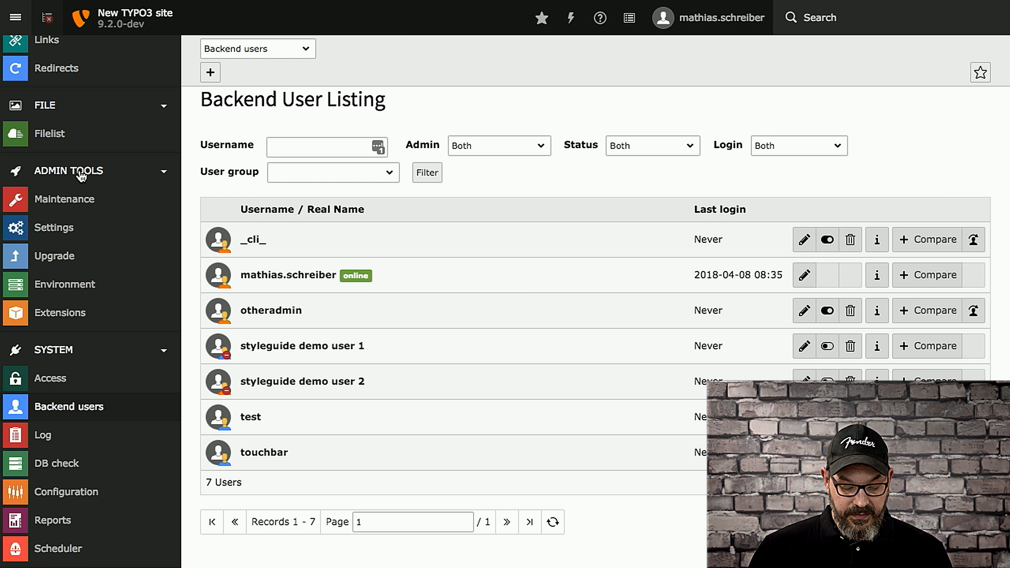
Step: Filter the installation-wide options in Settings by "maintainer" and examine the [SYS][systemMaintainers] list of allowed backend user IDs
left_click(62, 230)
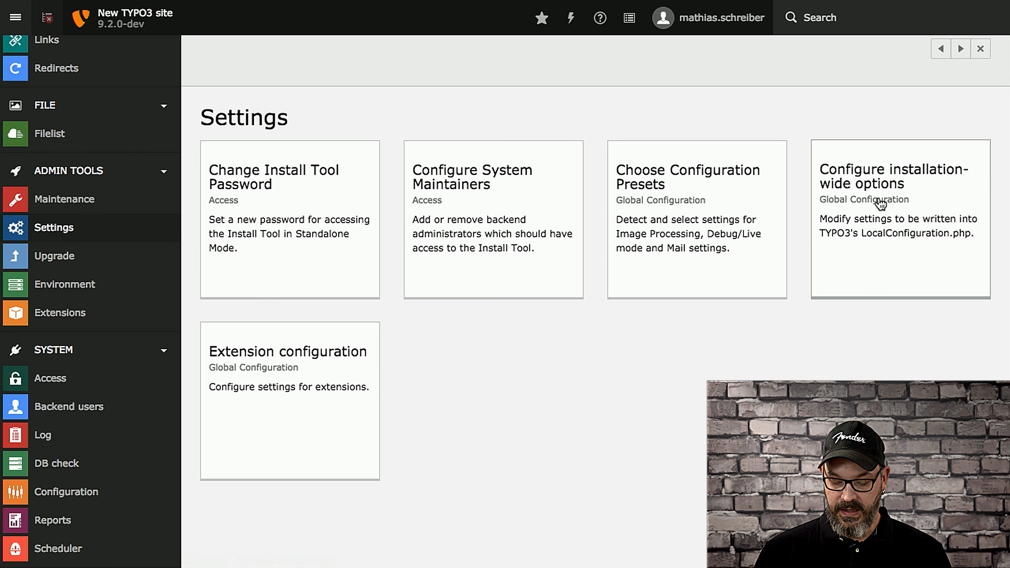
left_click(866, 198)
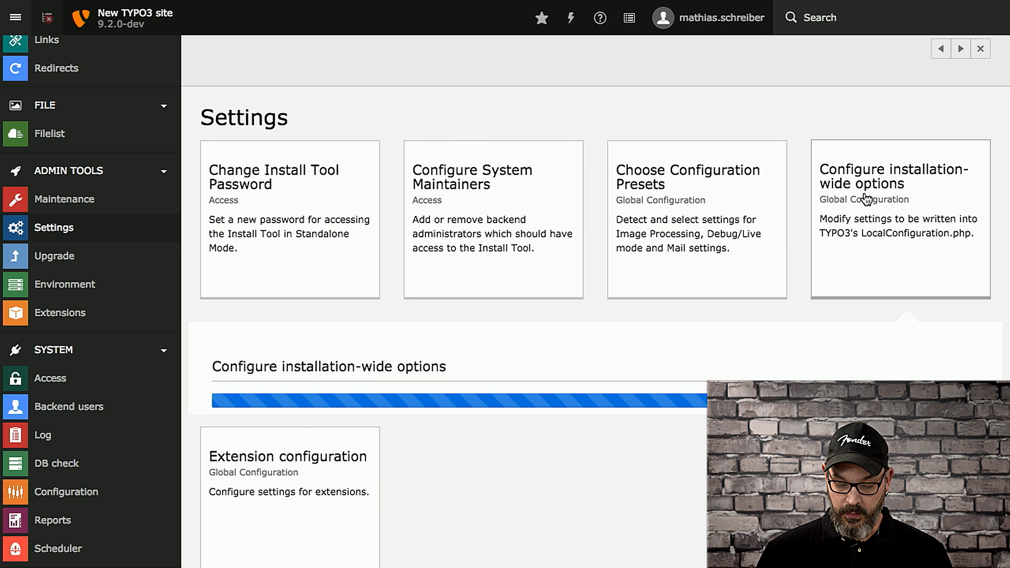
scroll(472, 363, "down", 6)
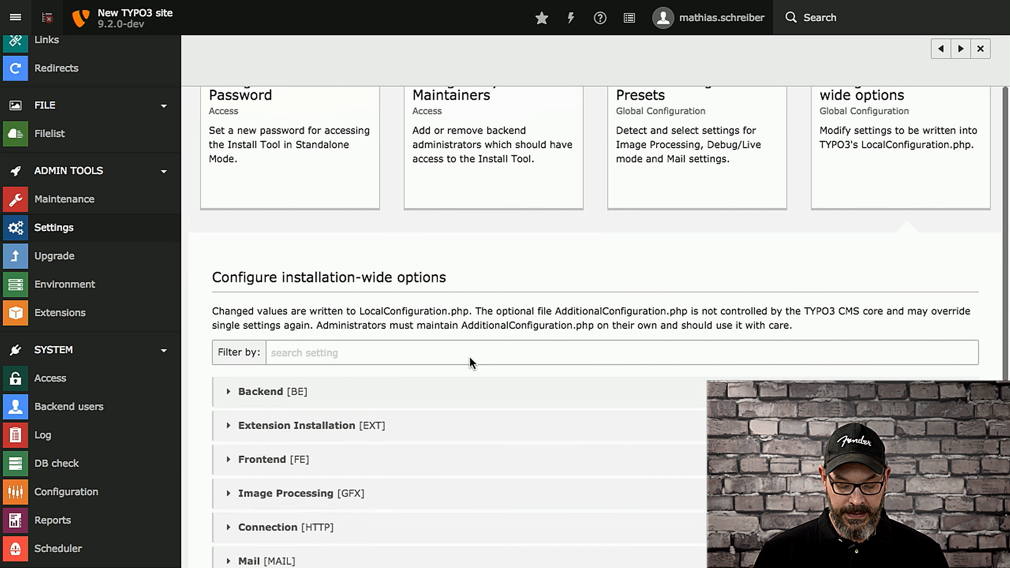
left_click(320, 186)
type("maintainer")
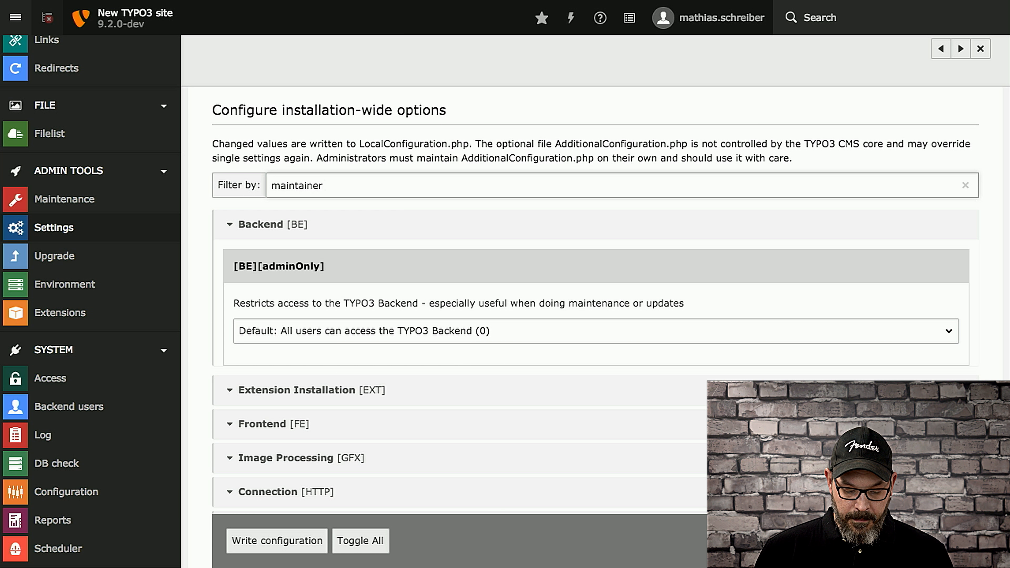
scroll(493, 410, "down", 7)
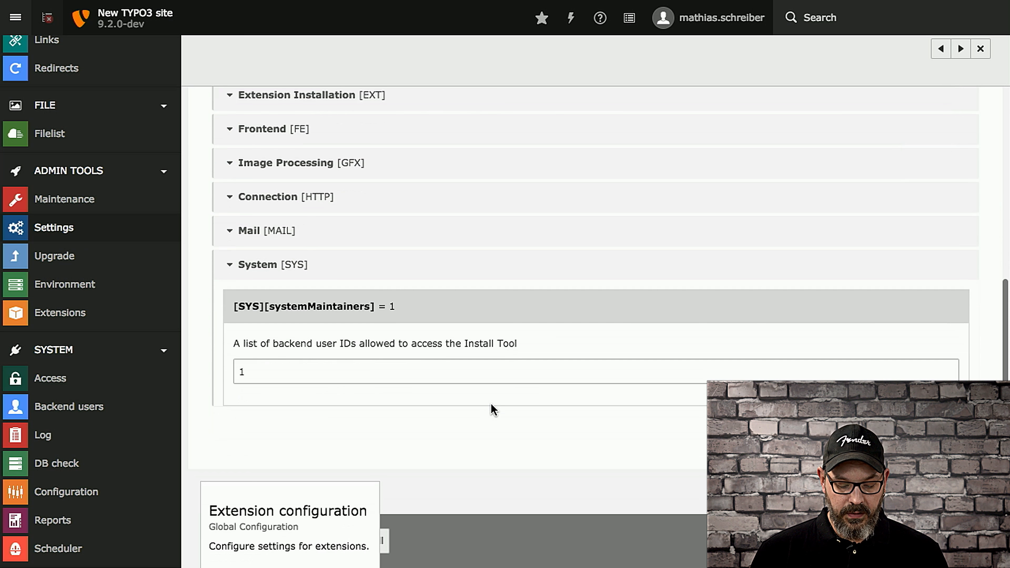
left_click(272, 365)
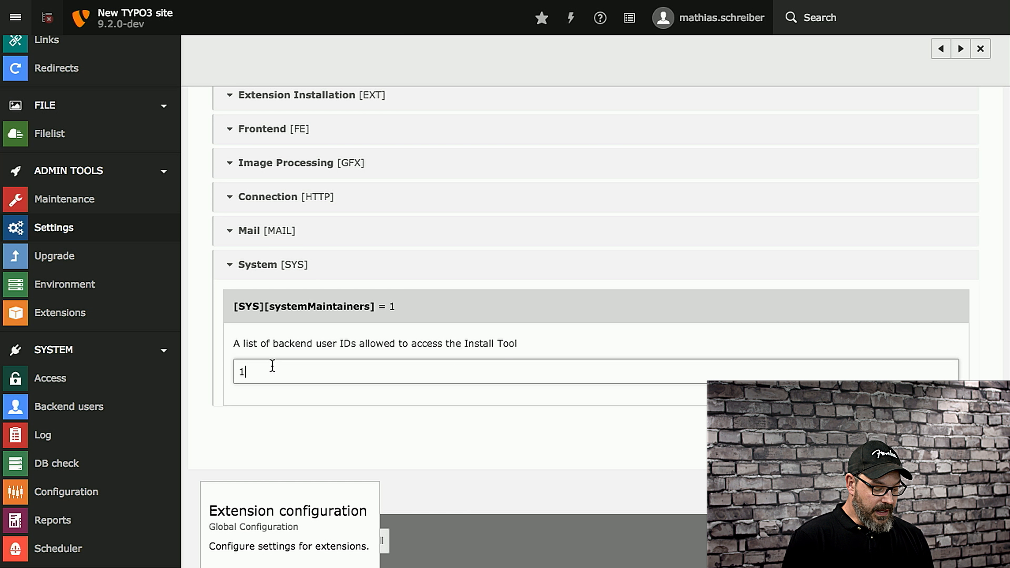
Step: Switch to the otheradmin account from the backend user listing and examine which modules that account can access
left_click(70, 417)
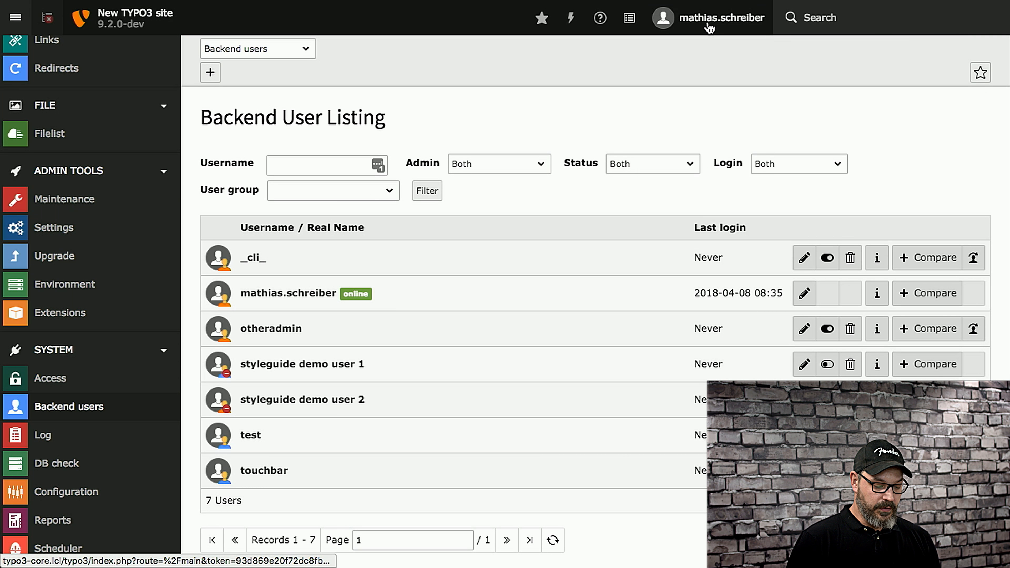
left_click(707, 24)
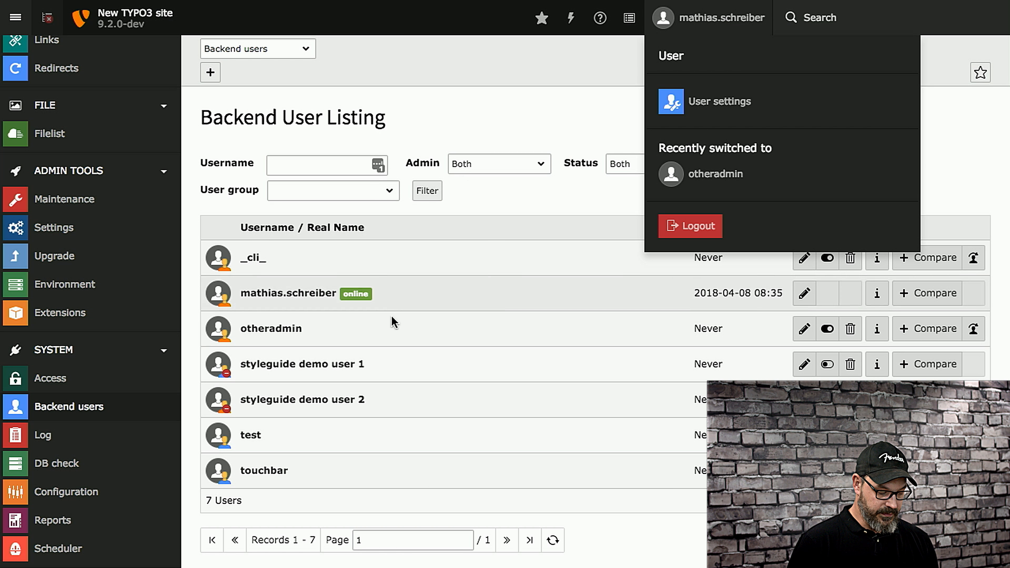
left_click(704, 30)
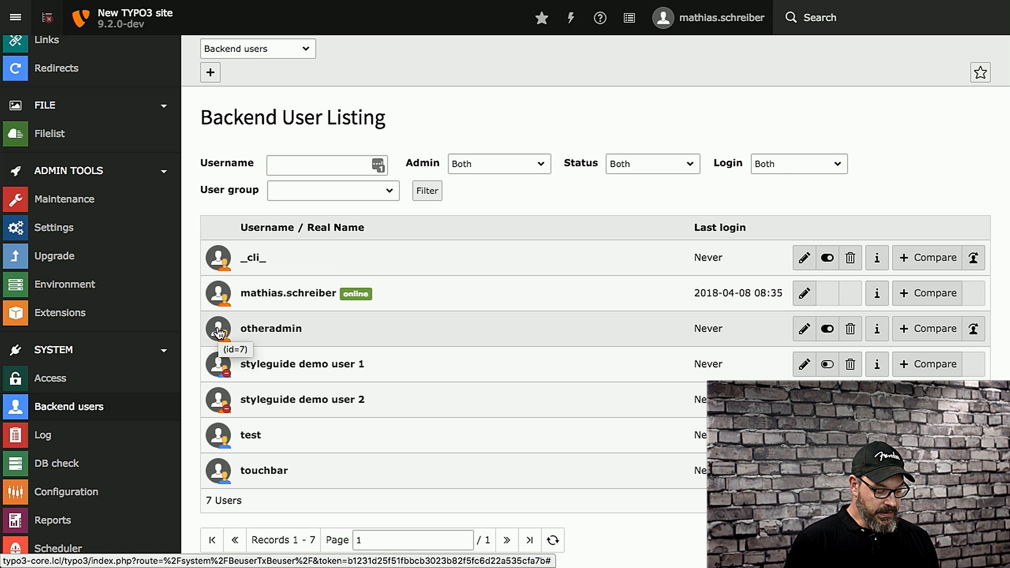
left_click(974, 331)
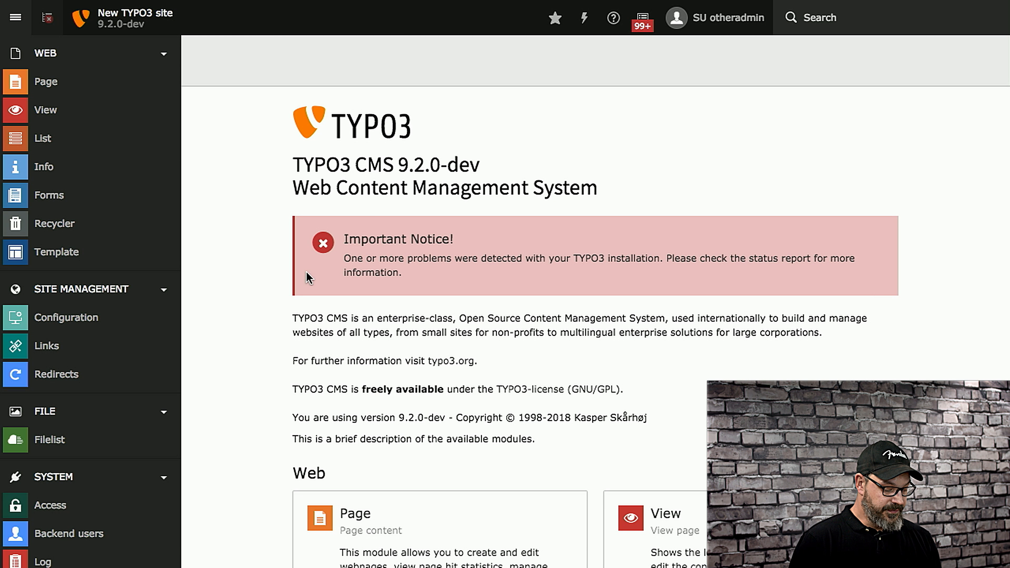
scroll(111, 147, "down", 3)
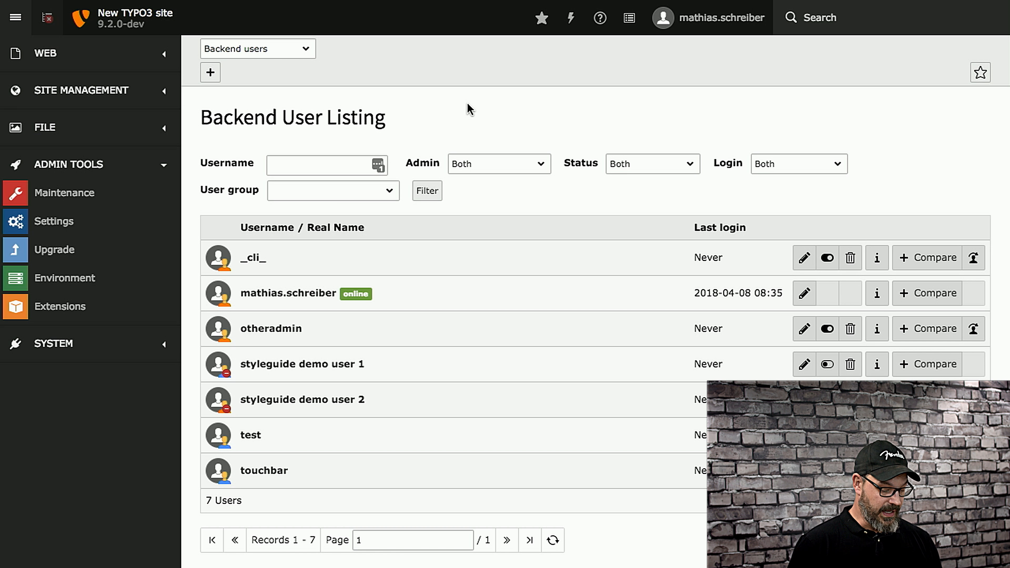
Step: Open the language pack management in the Maintenance module
left_click(59, 192)
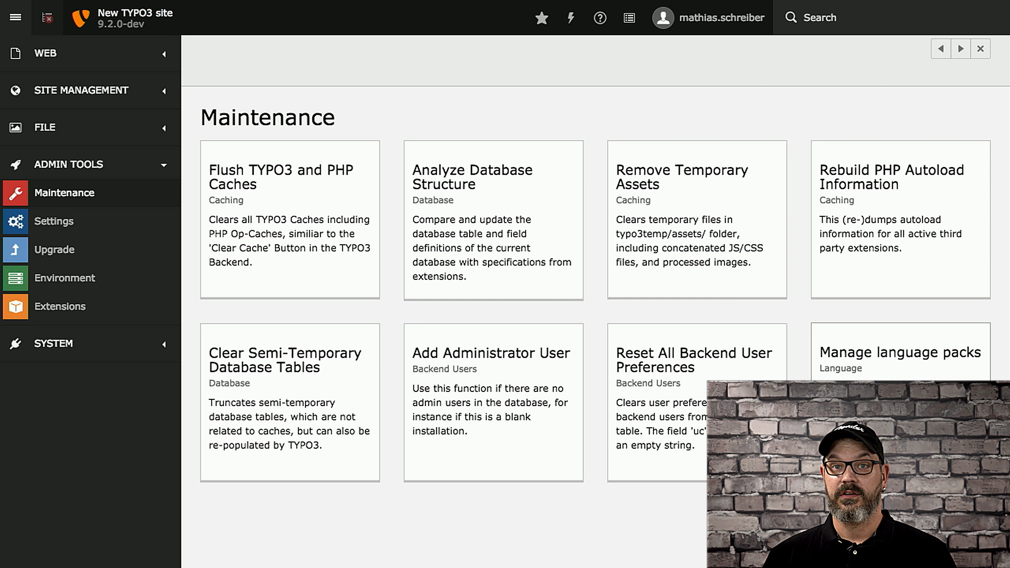
left_click(900, 421)
scroll(900, 421, "down", 5)
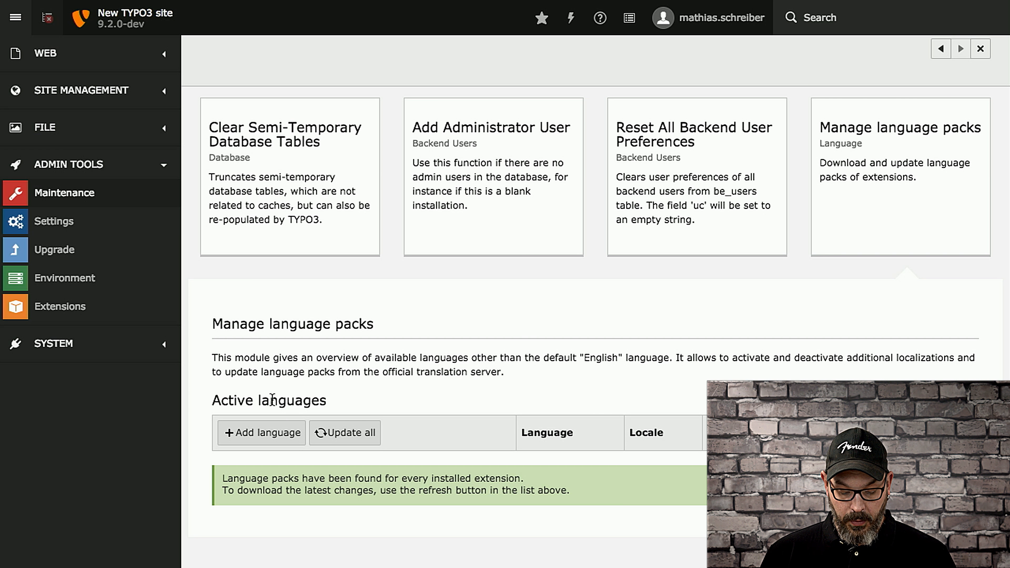
Step: Add French (Canada) to the active languages
left_click(264, 434)
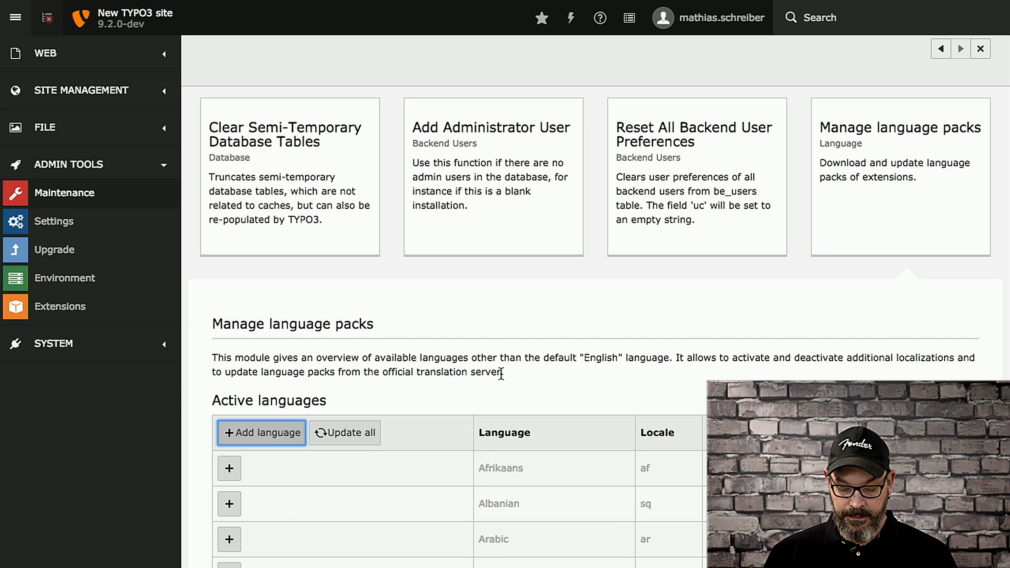
scroll(532, 379, "down", 5)
scroll(532, 378, "down", 8)
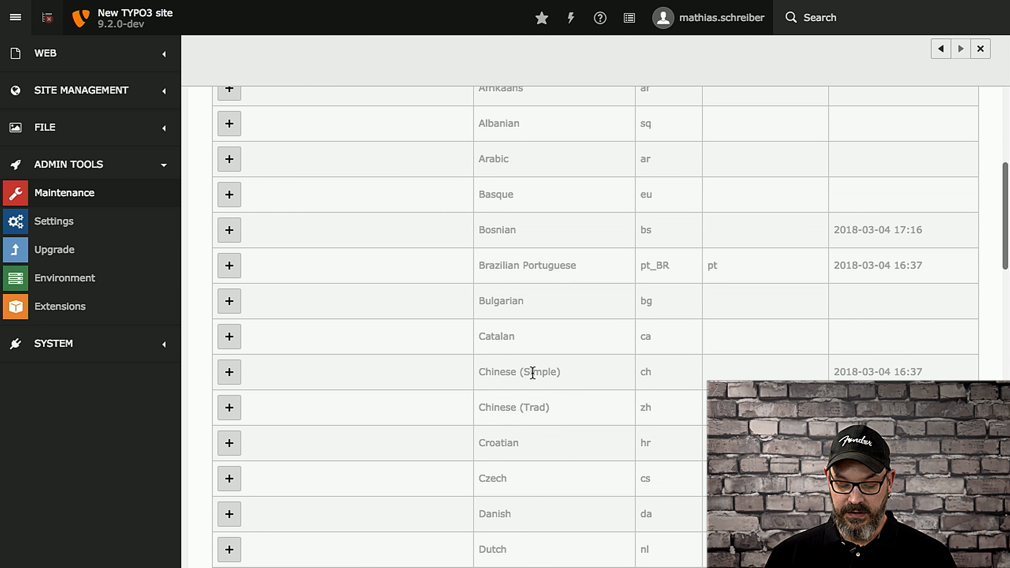
scroll(533, 378, "down", 3)
scroll(532, 379, "down", 2)
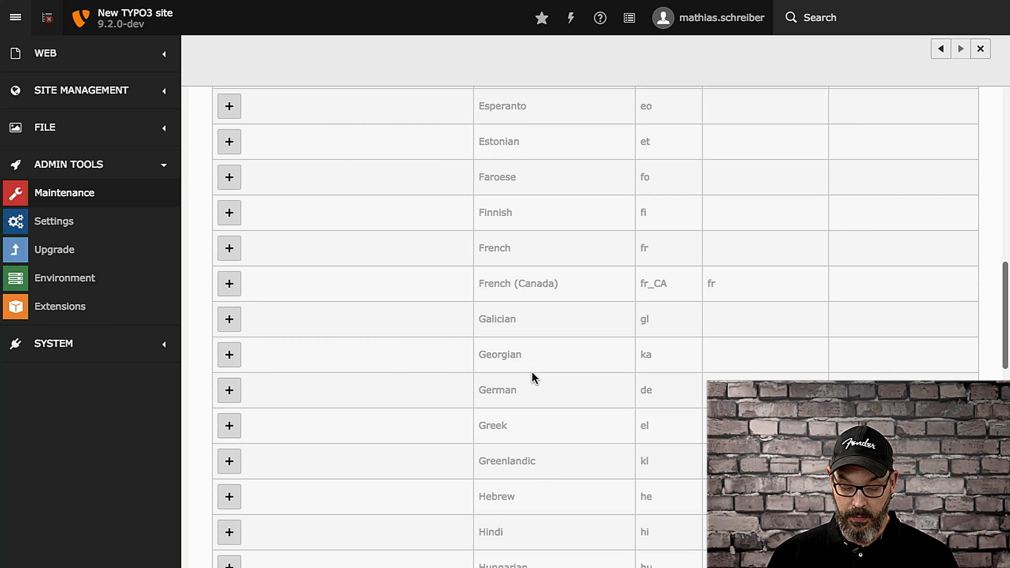
left_click(230, 283)
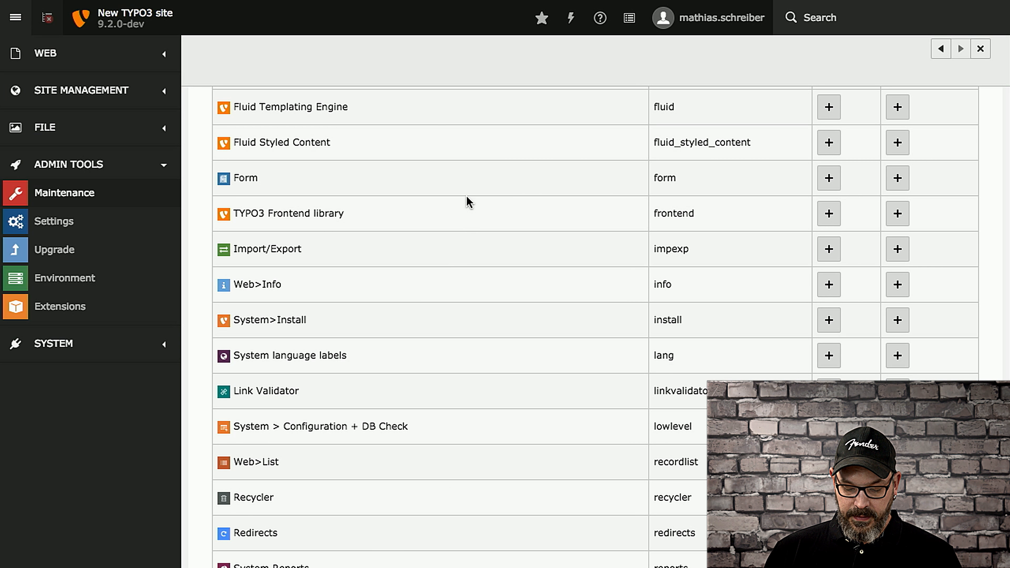
Step: Review the active languages and their translation status, and update the language packs for all active languages
scroll(469, 202, "up", 15)
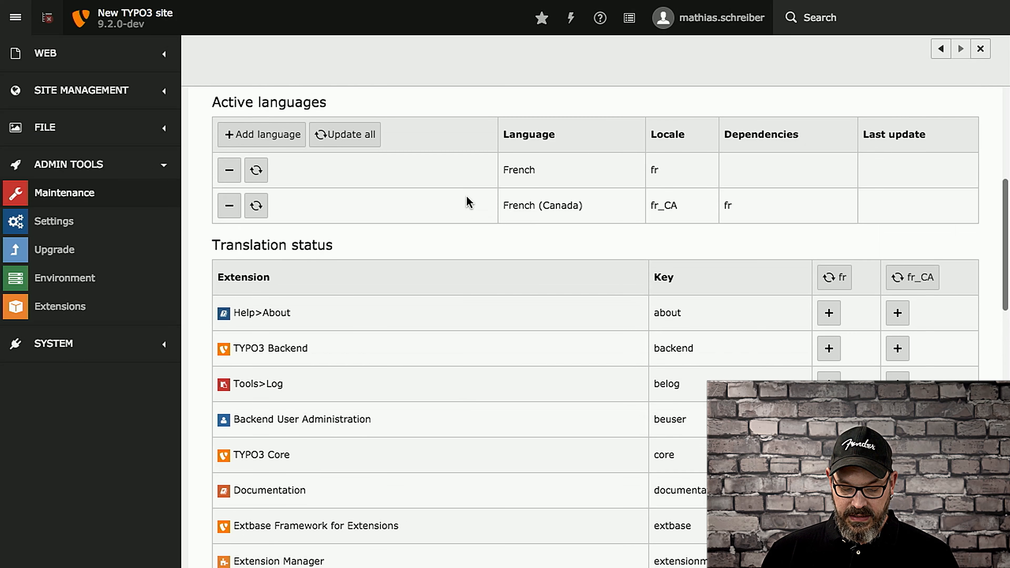
scroll(469, 202, "up", 1)
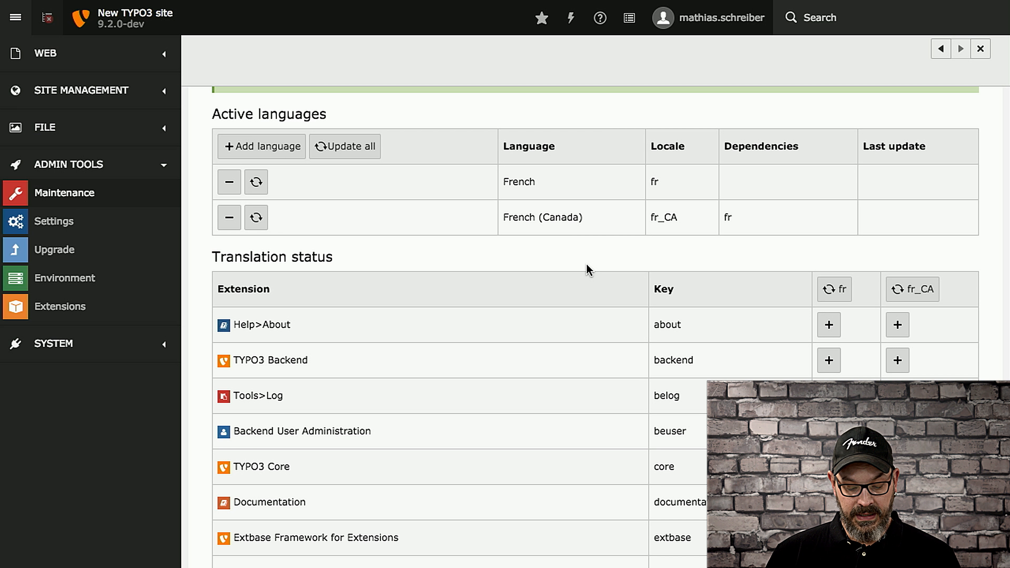
scroll(588, 270, "up", 3)
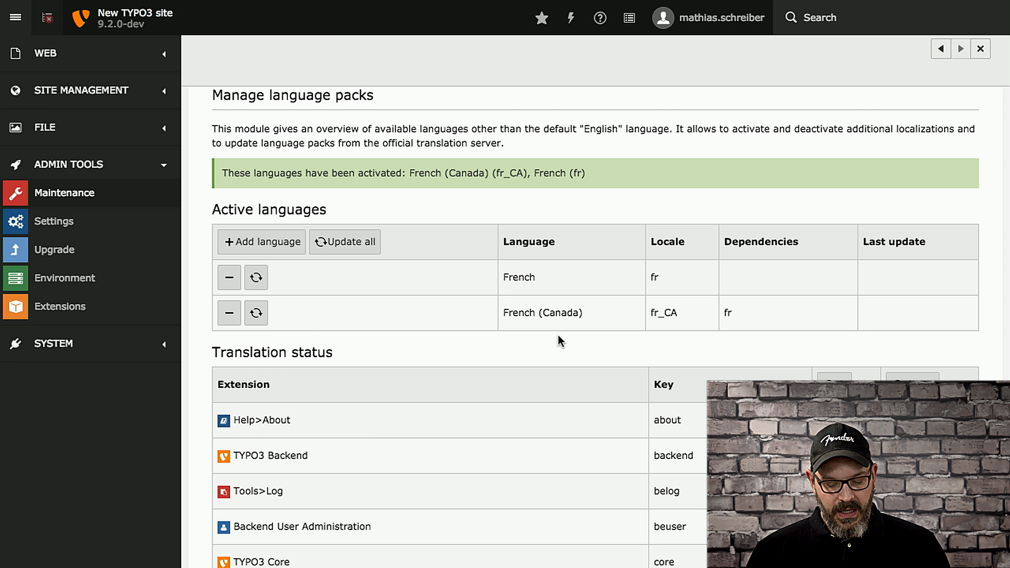
left_click(255, 280)
left_click(350, 241)
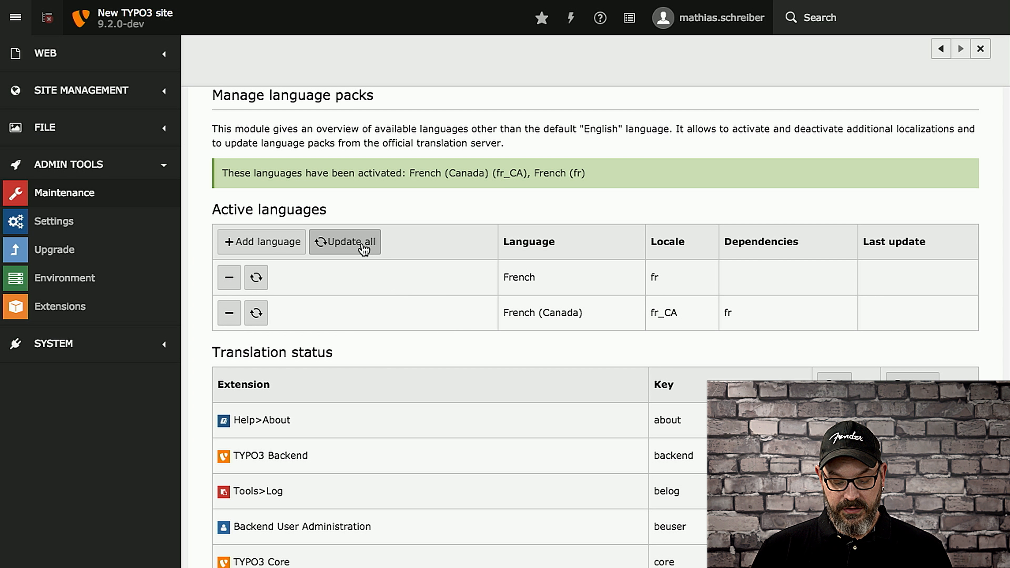